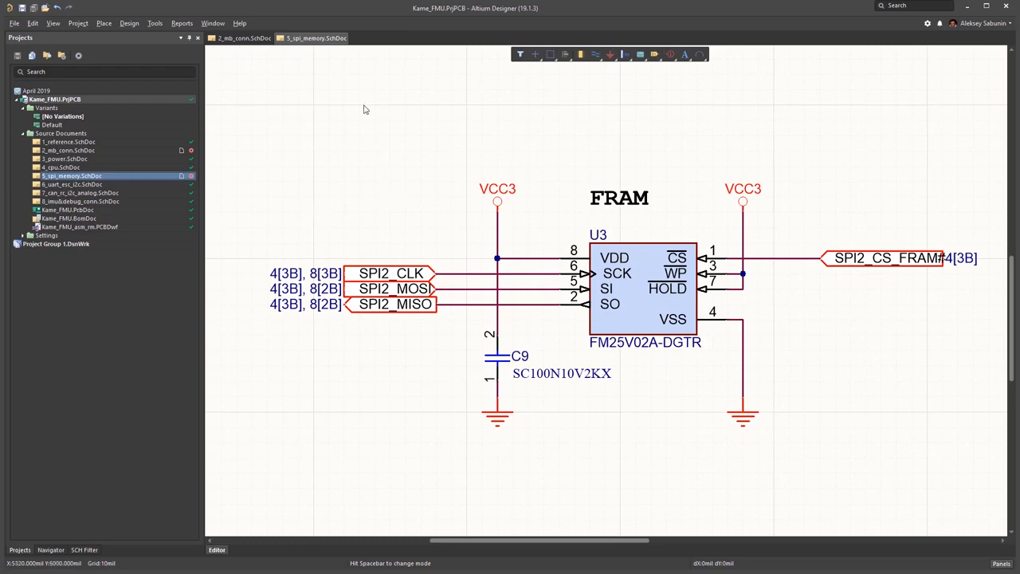
mouse_move(452, 143)
right_down()
mouse_move(437, 154)
mouse_move(455, 164)
mouse_move(434, 149)
right_up()
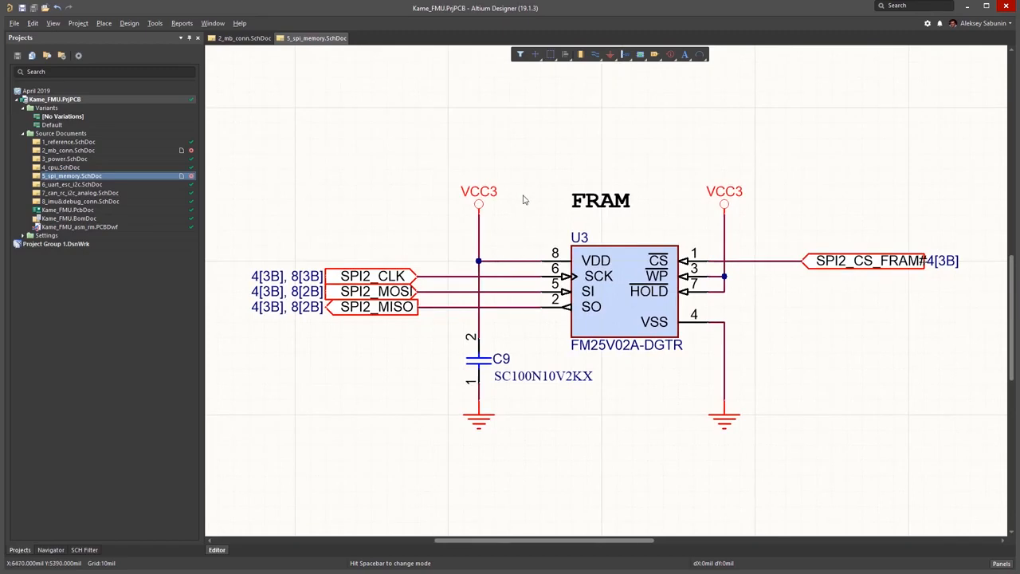
right_drag(584, 174, 589, 181)
right_drag(478, 141, 486, 144)
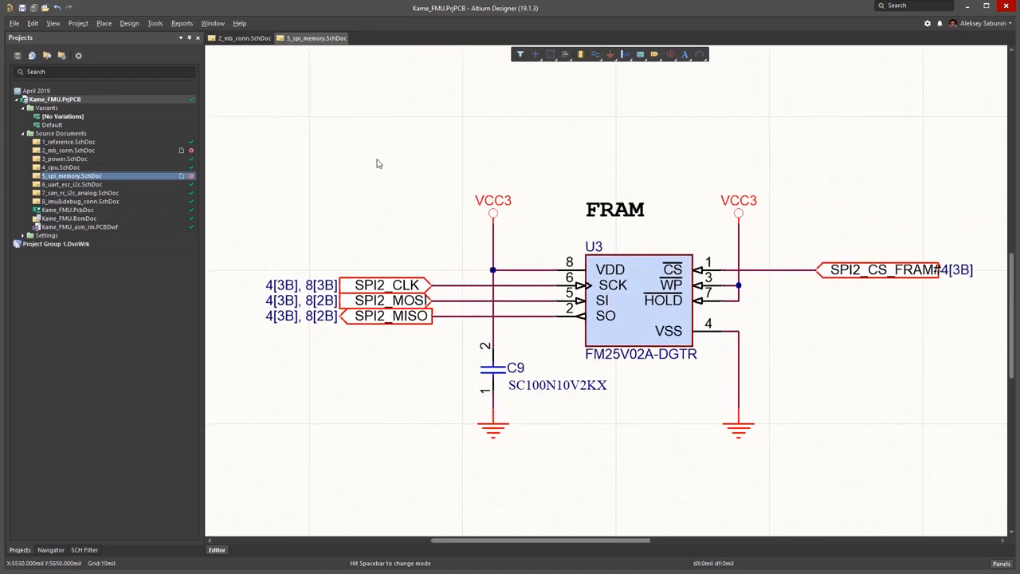
Open the project's error reporting options and collapse the violation groups for documents, harnesses, nets and buses
click(79, 23)
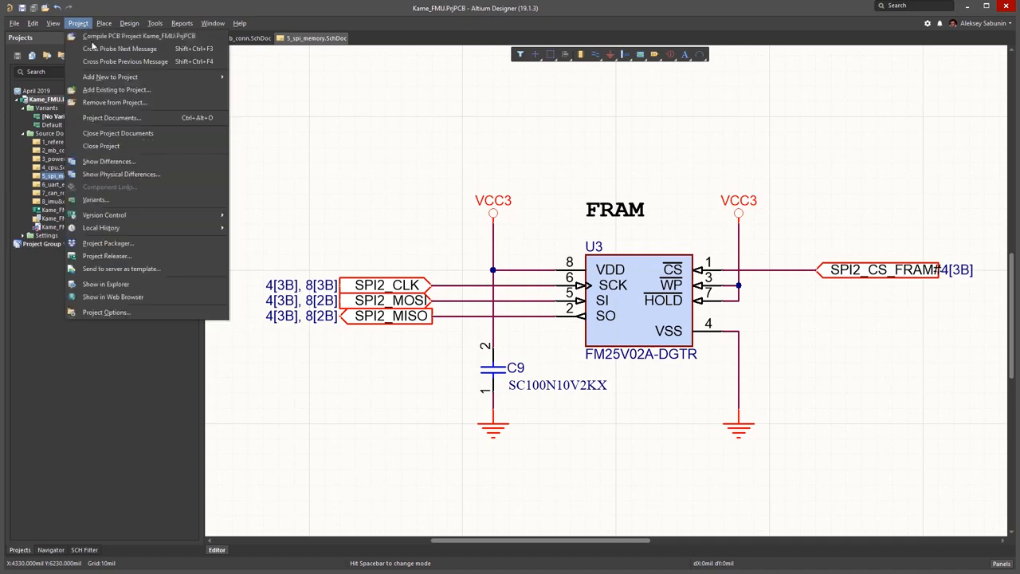
click(143, 313)
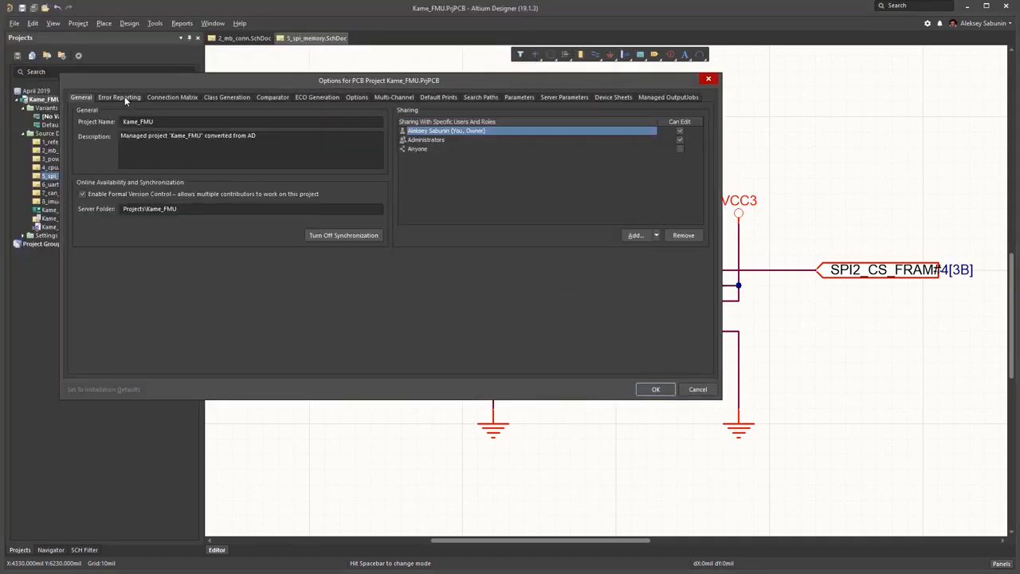
click(127, 97)
click(72, 117)
click(72, 124)
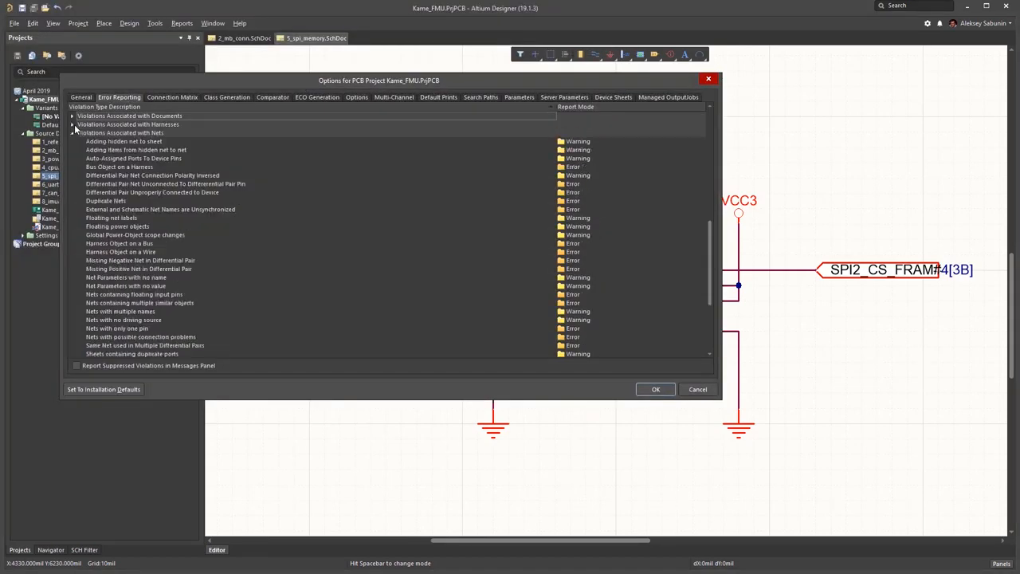
click(71, 134)
scroll(131, 205, up, 5)
scroll(131, 208, up, 2)
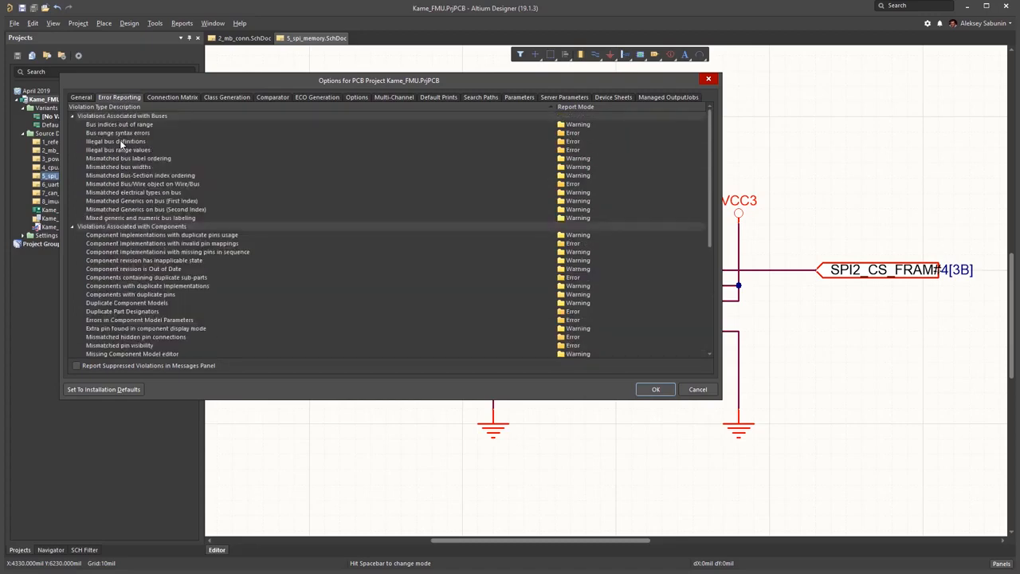
click(72, 117)
Set the report mode of "Component revision is Out of Date" and "Component revision has inapplicable state" to Fatal Error and accept the project options
click(119, 167)
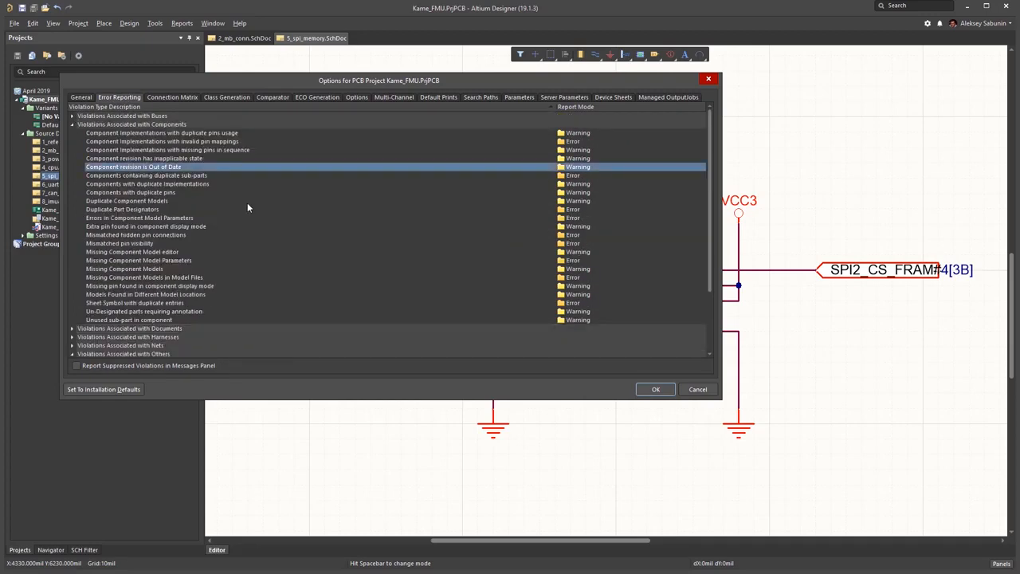
click(588, 169)
click(575, 204)
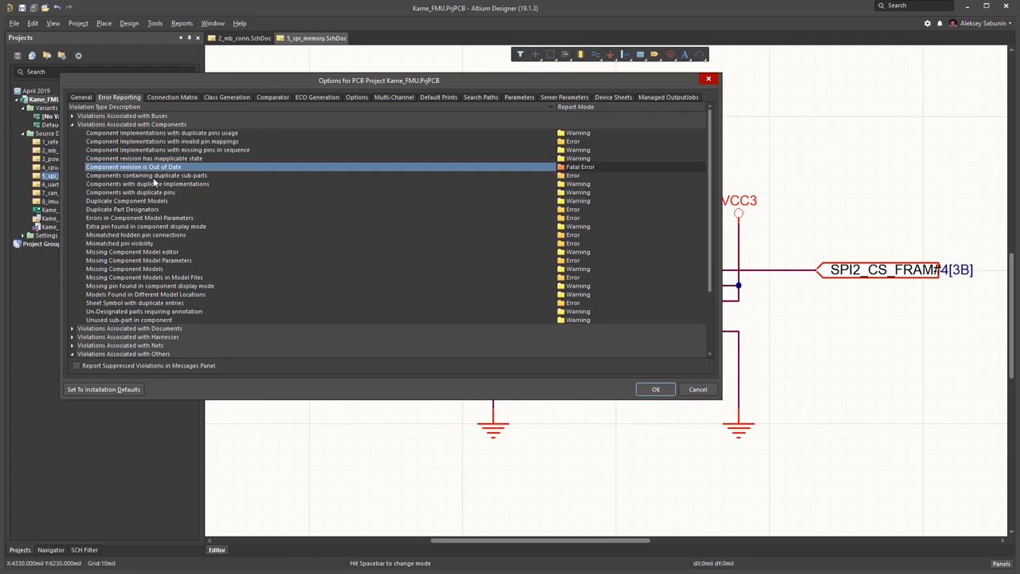
click(188, 159)
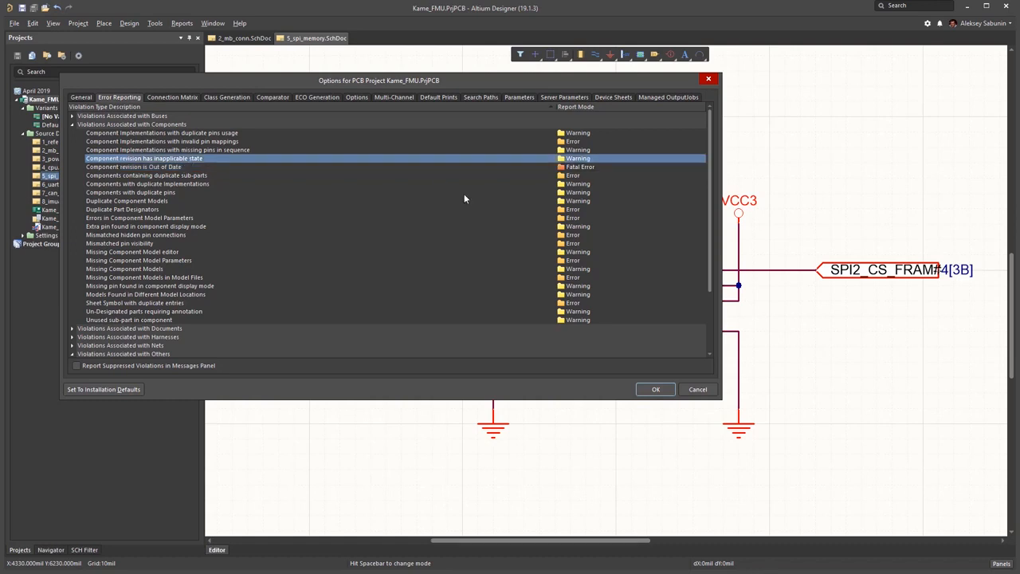
click(587, 160)
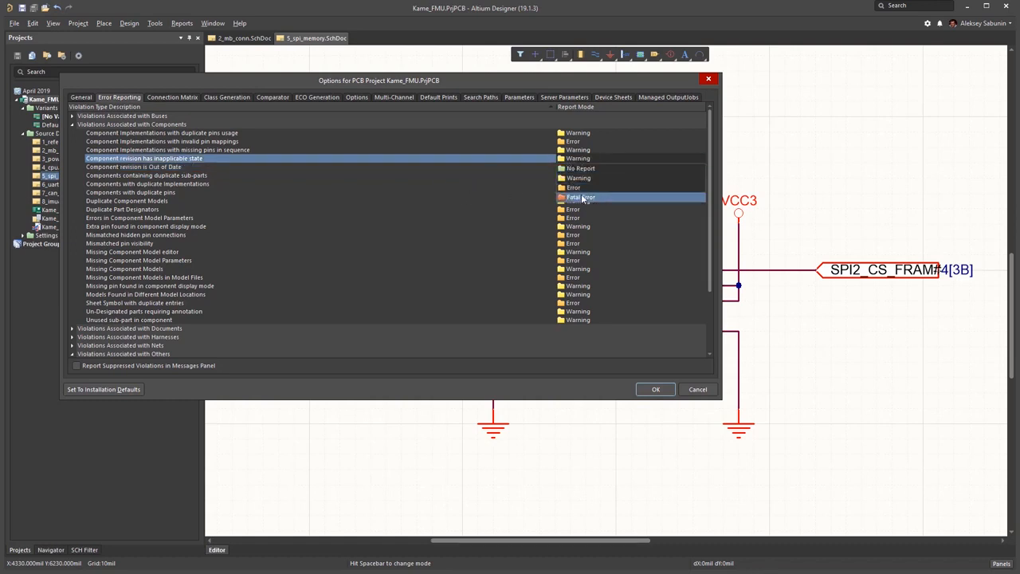
click(583, 197)
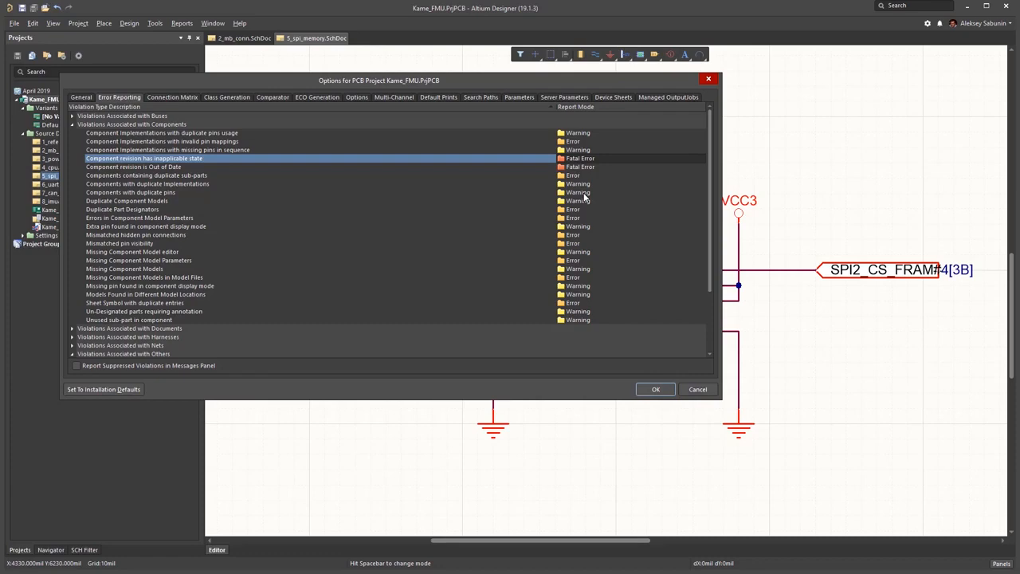
click(655, 388)
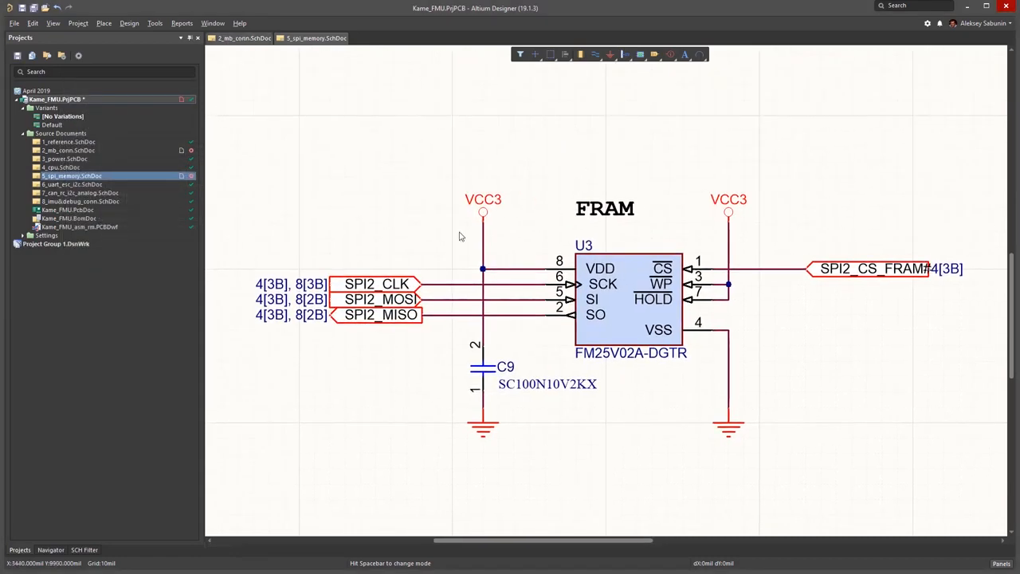
Switch to the 2_mb_conn.SchDoc schematic and compile the PCB project Kame_FMU.PrjPCB
key(ctrl+Tab)
right_drag(525, 292, 543, 285)
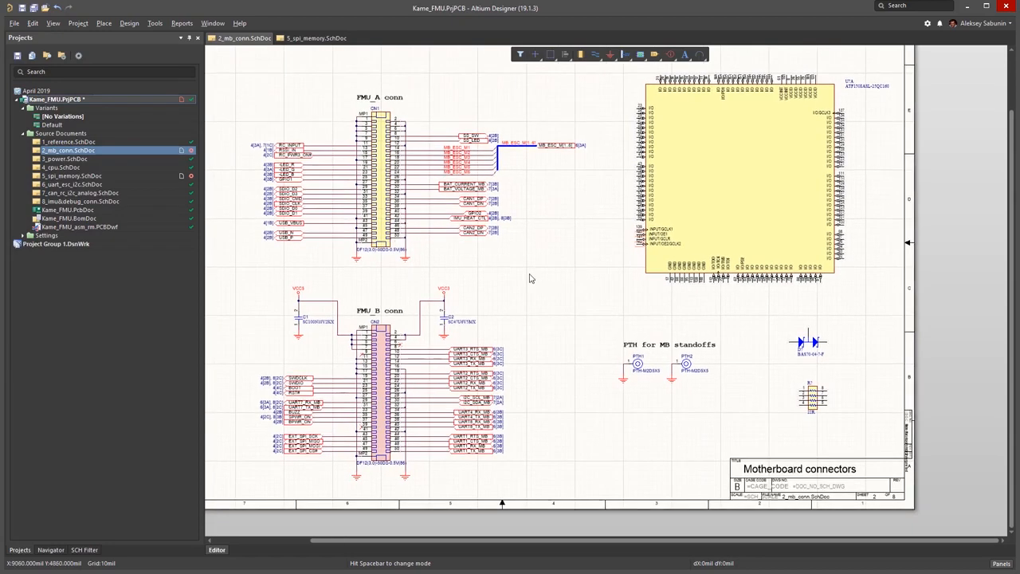
ctrl+scroll(529, 278, down, 1)
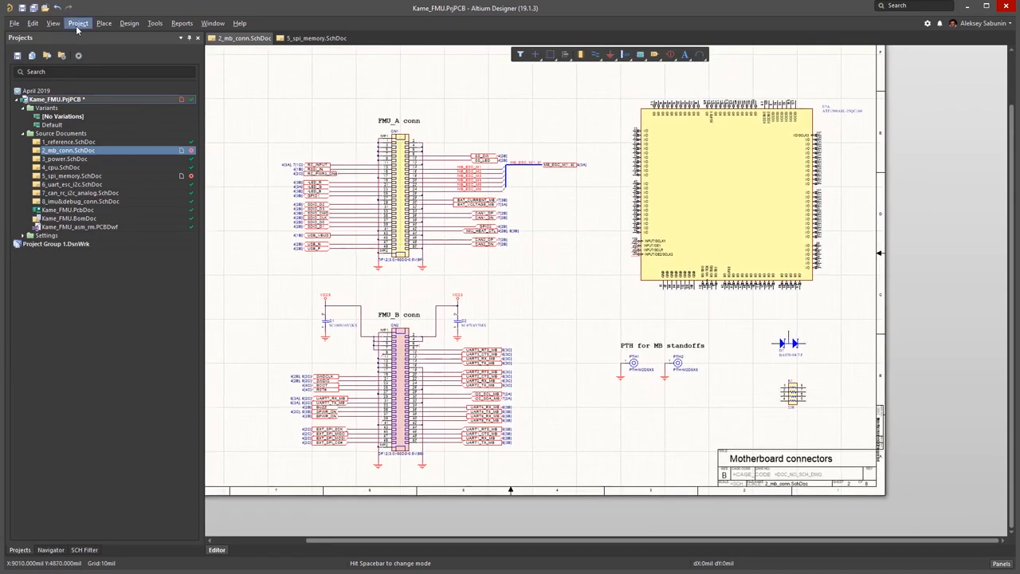
click(78, 24)
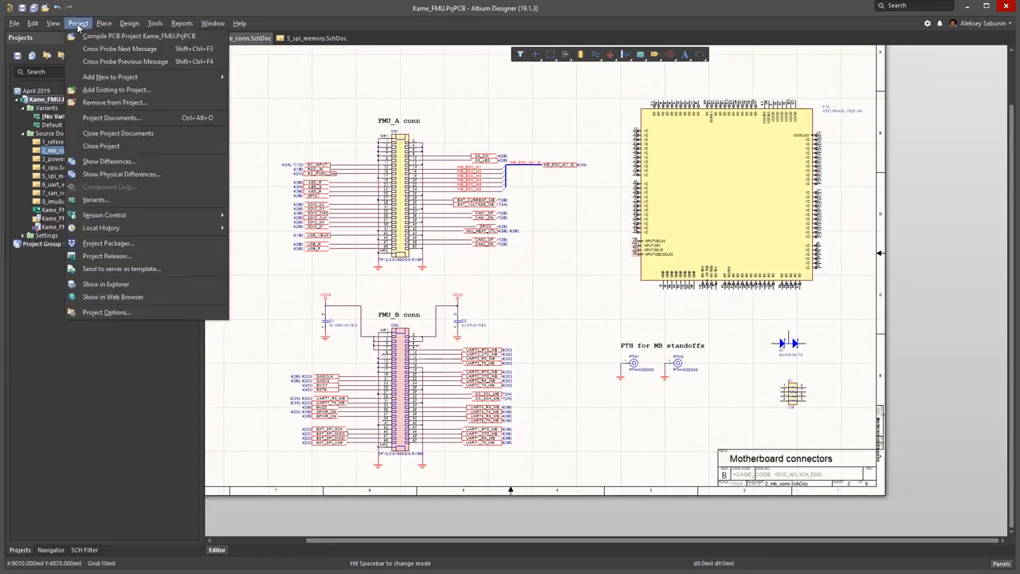
click(127, 37)
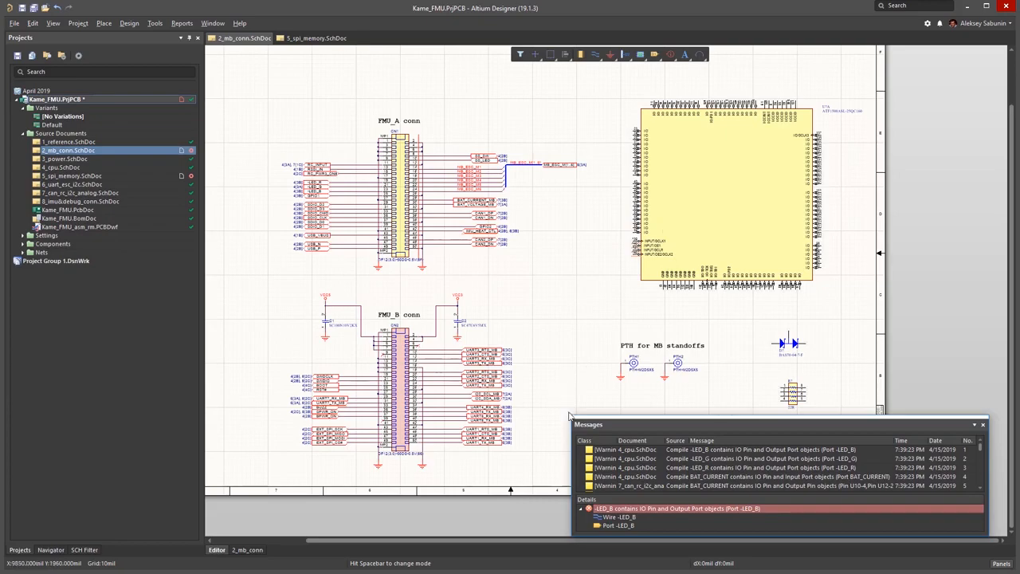
Enlarge the compile message list, jump to connector CN1 from its out-of-date revision message, and close the list
drag(568, 415, 543, 121)
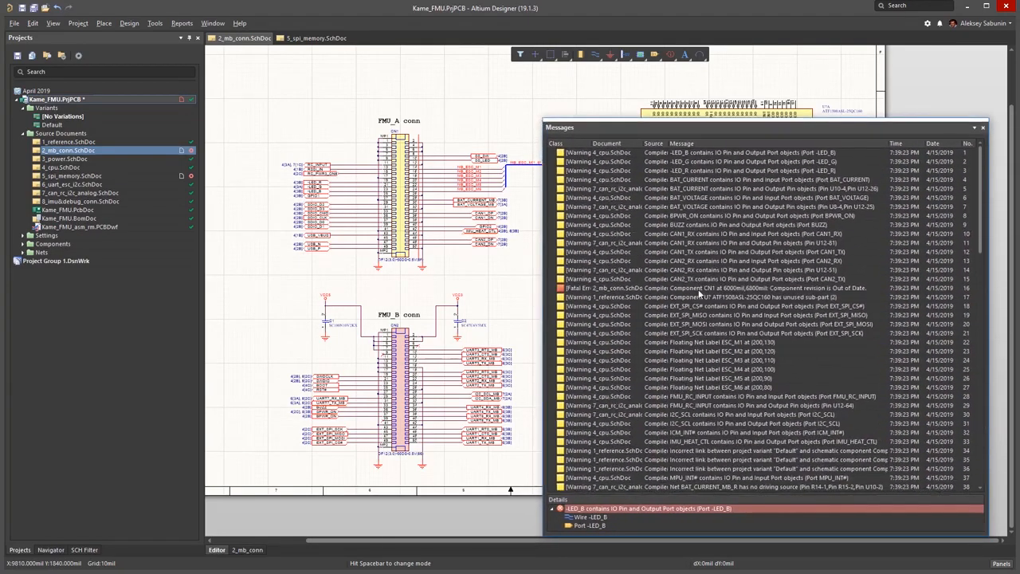
double_click(584, 287)
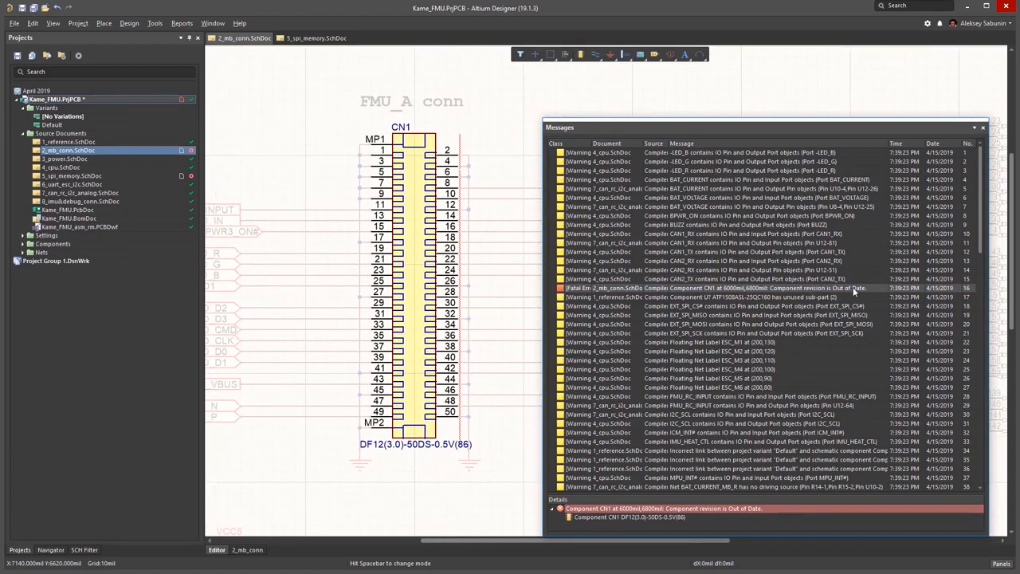
click(982, 127)
ctrl+scroll(822, 118, down, 2)
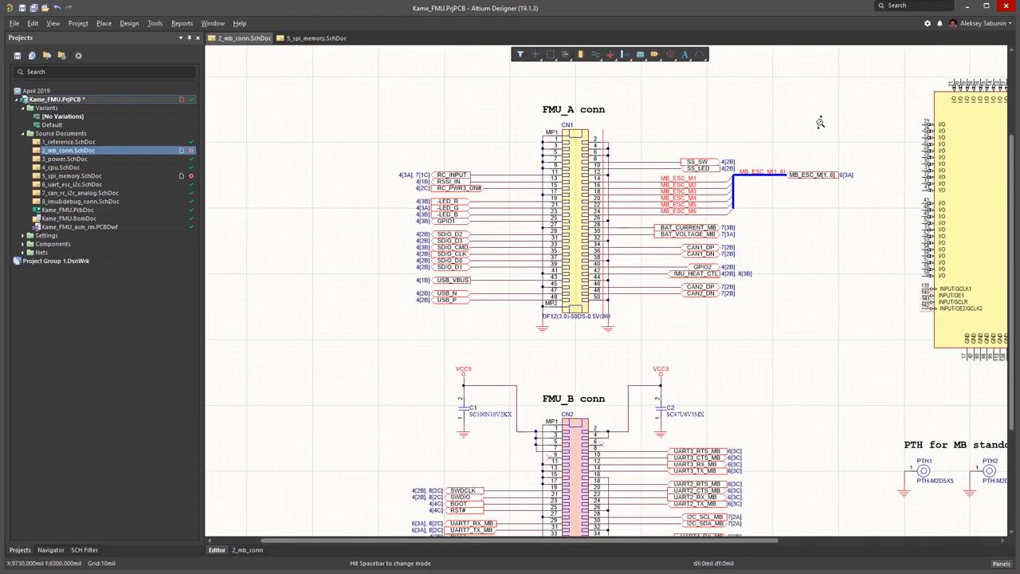
right_drag(820, 122, 687, 159)
middle_drag(687, 162, 707, 184)
right_drag(707, 184, 593, 199)
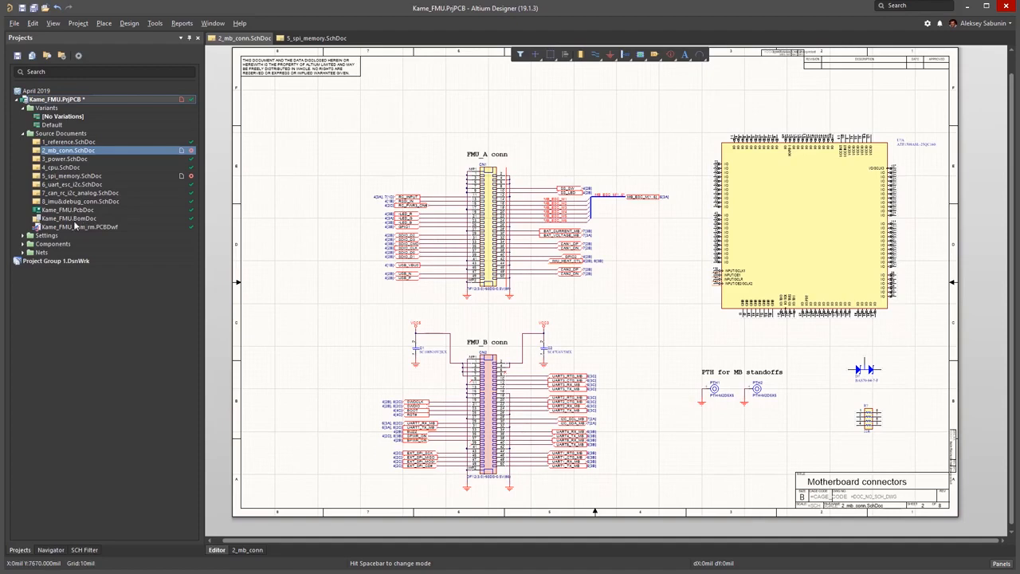
Open Kame_FMU.BomDoc, widen the Name column to show full part names and narrow the line number column
double_click(67, 219)
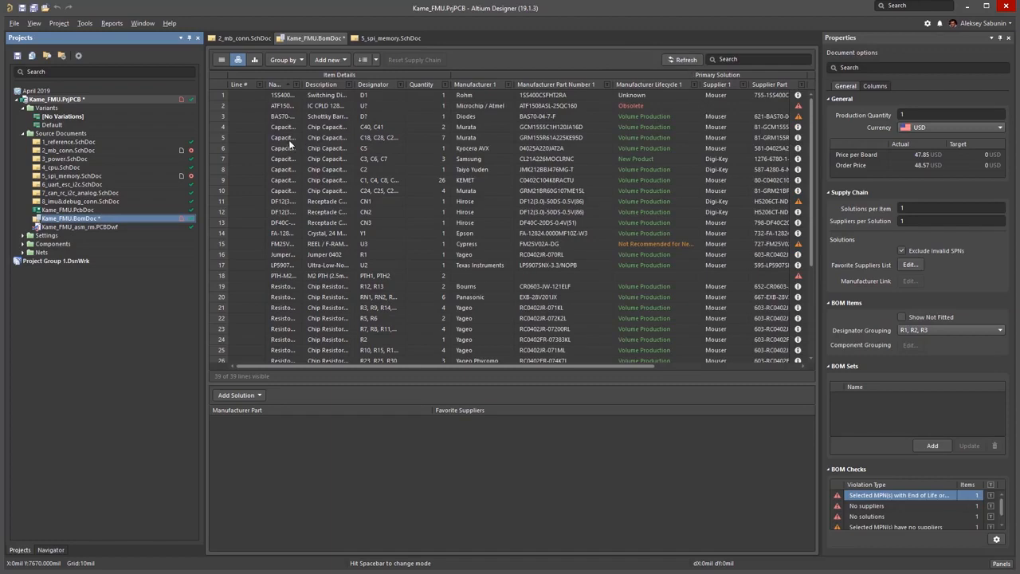
drag(299, 84, 360, 84)
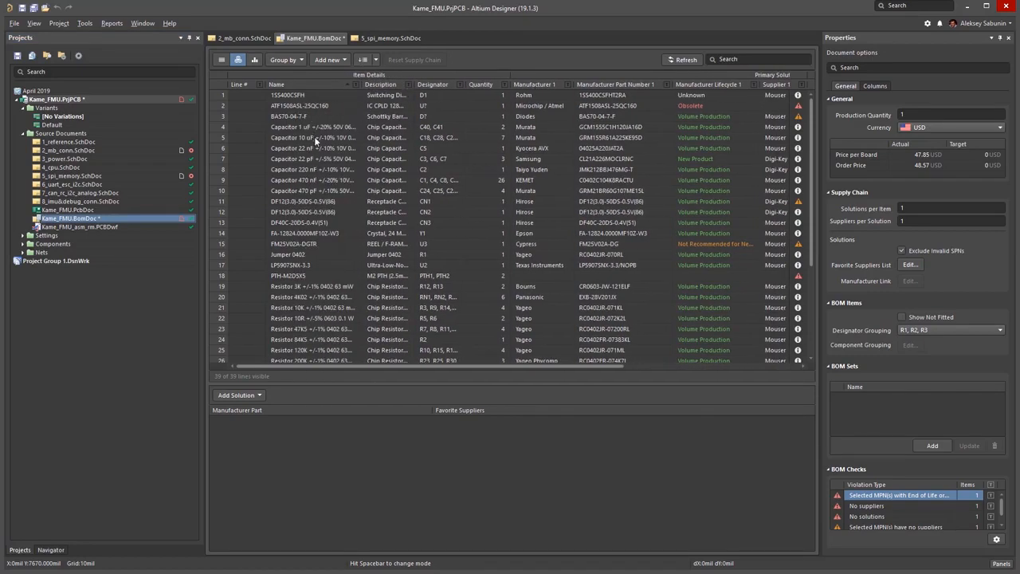
drag(263, 84, 252, 84)
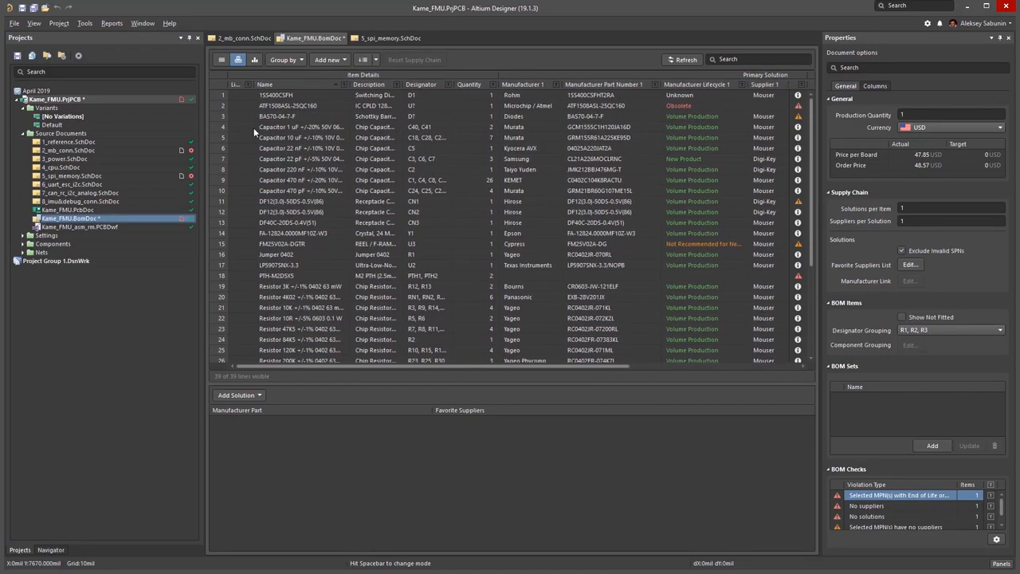
Examine the supply solutions and lifecycle of several capacitors and the ATF1508ASL-25QC160, including that chip's BOM violation status
click(244, 126)
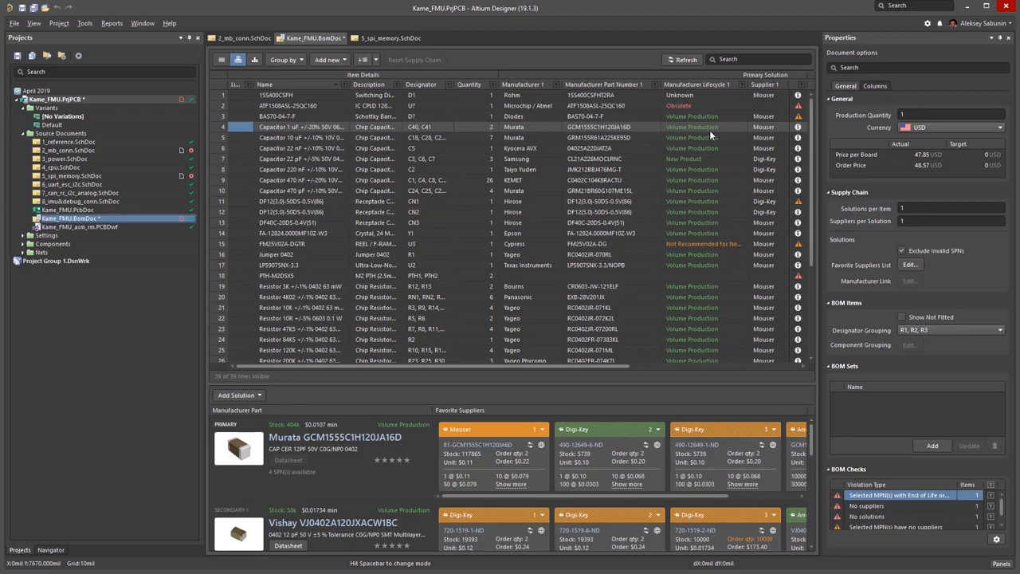
click(701, 139)
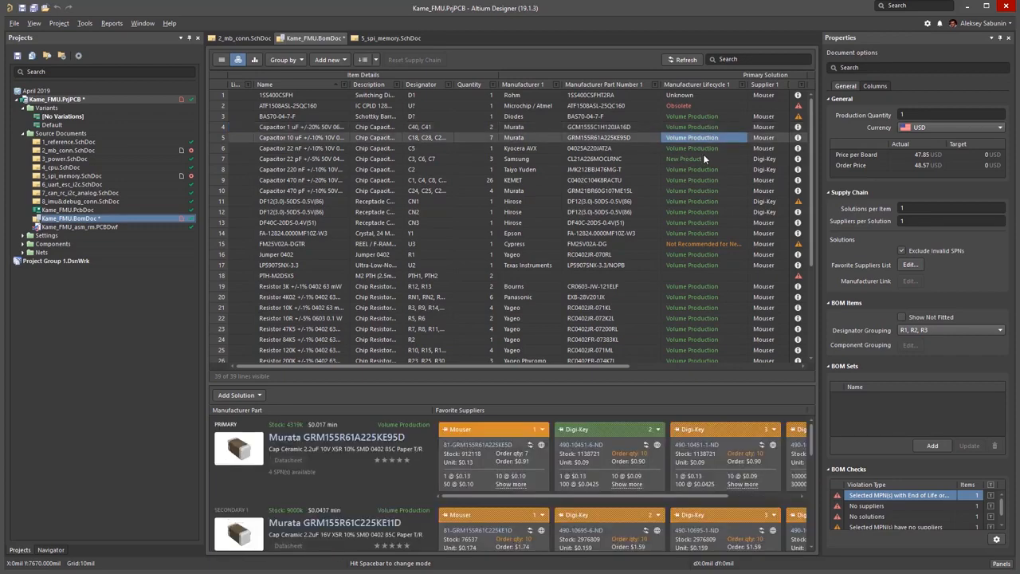
click(683, 150)
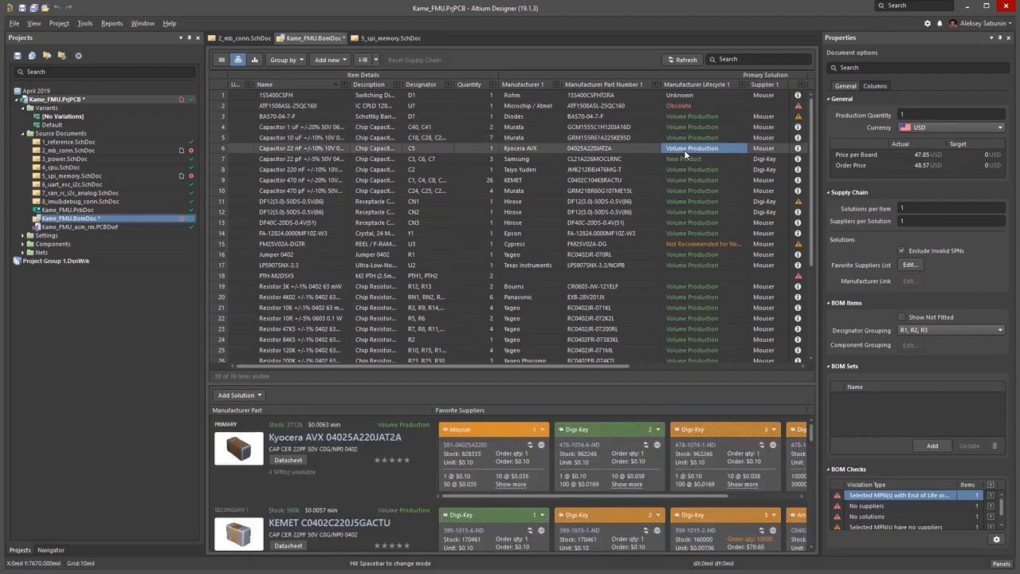
drag(811, 148, 820, 119)
click(627, 105)
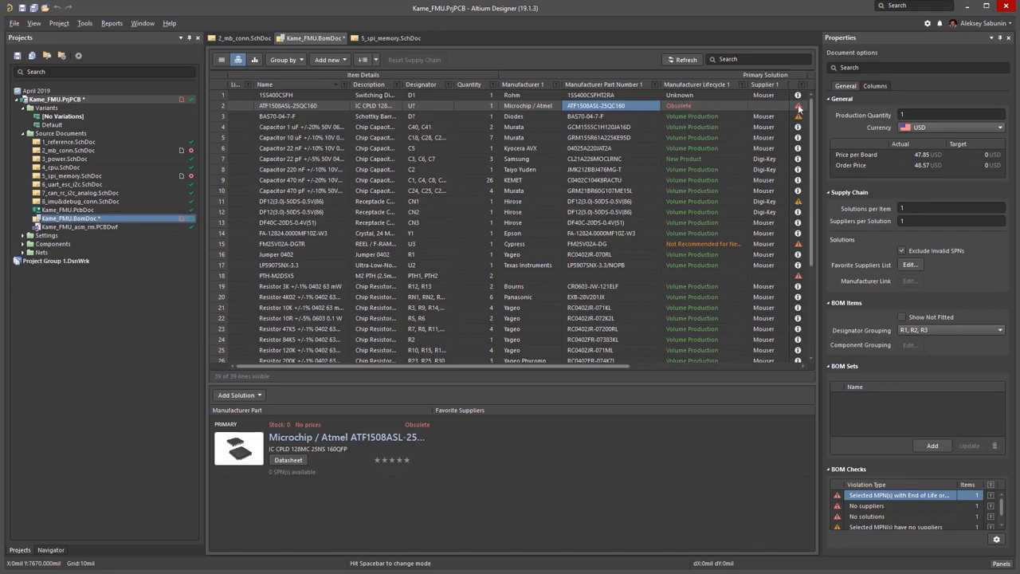
mouse_move(799, 107)
Bring up the project's compile messages to review them alongside the BOM and close them again
click(1001, 564)
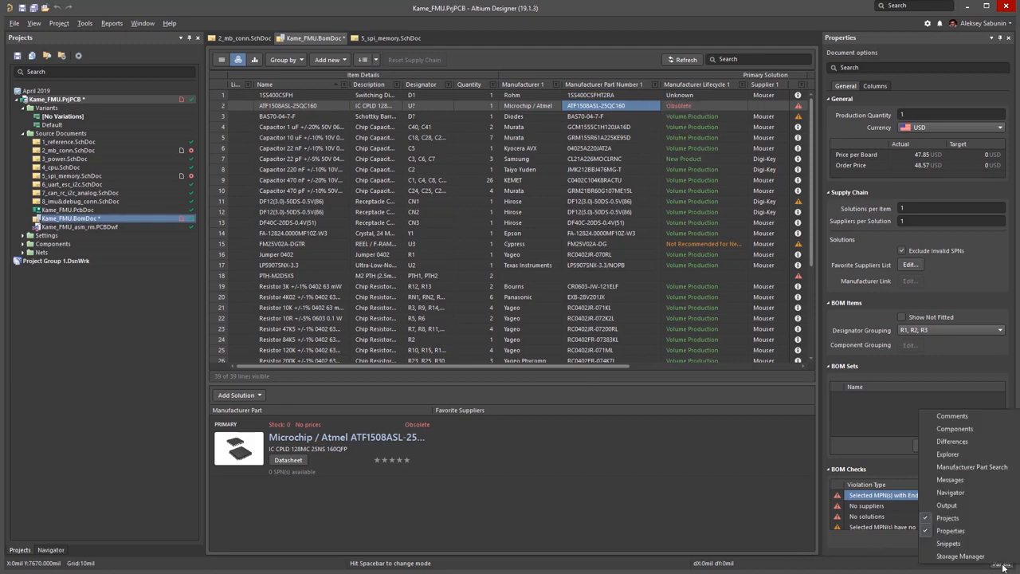
click(962, 479)
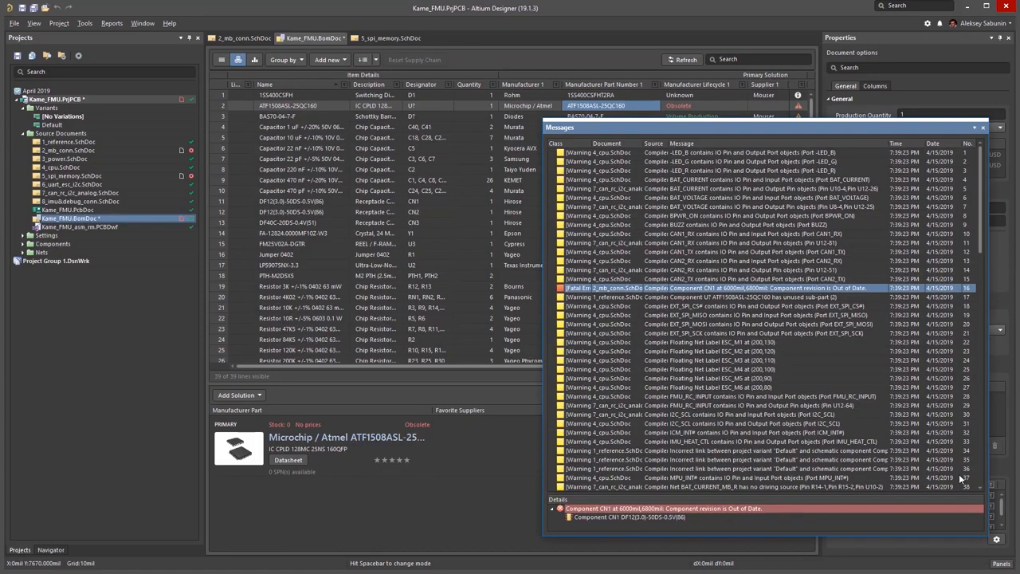
click(982, 128)
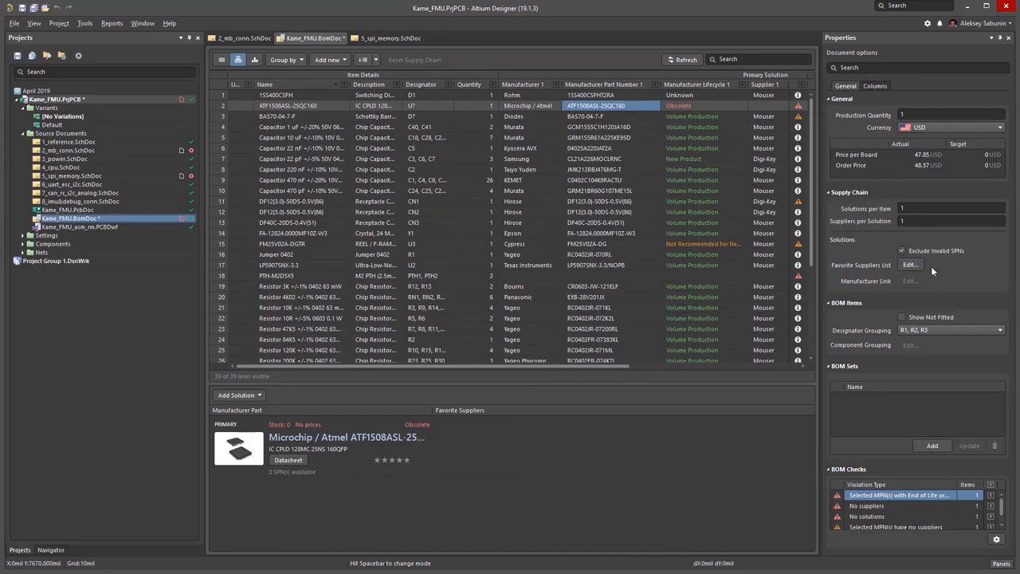
Collapse the BOM sets section, filter the BOM by the "Component revision is out of date" check, and select the CN1 item
click(841, 366)
click(996, 460)
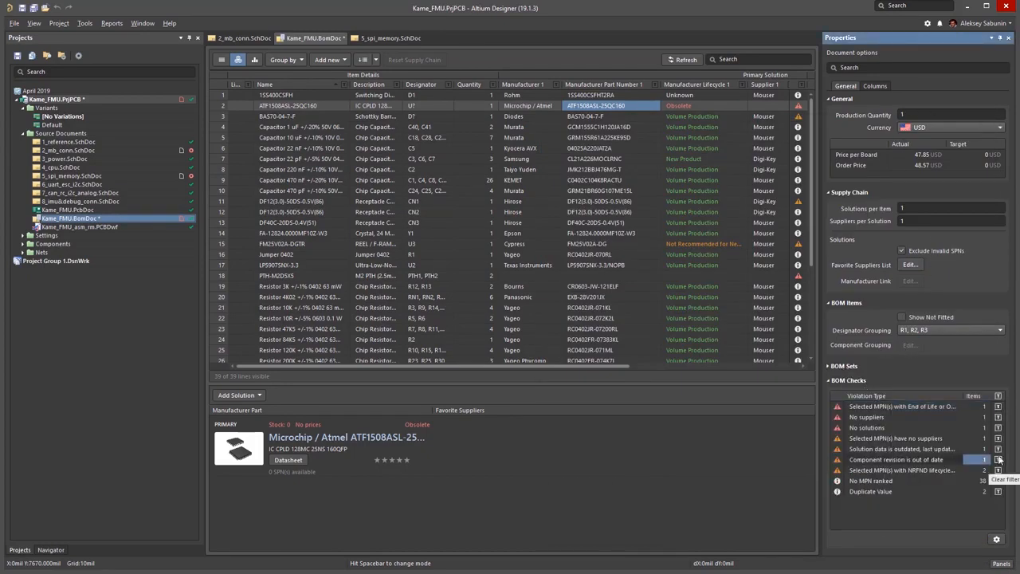
click(998, 459)
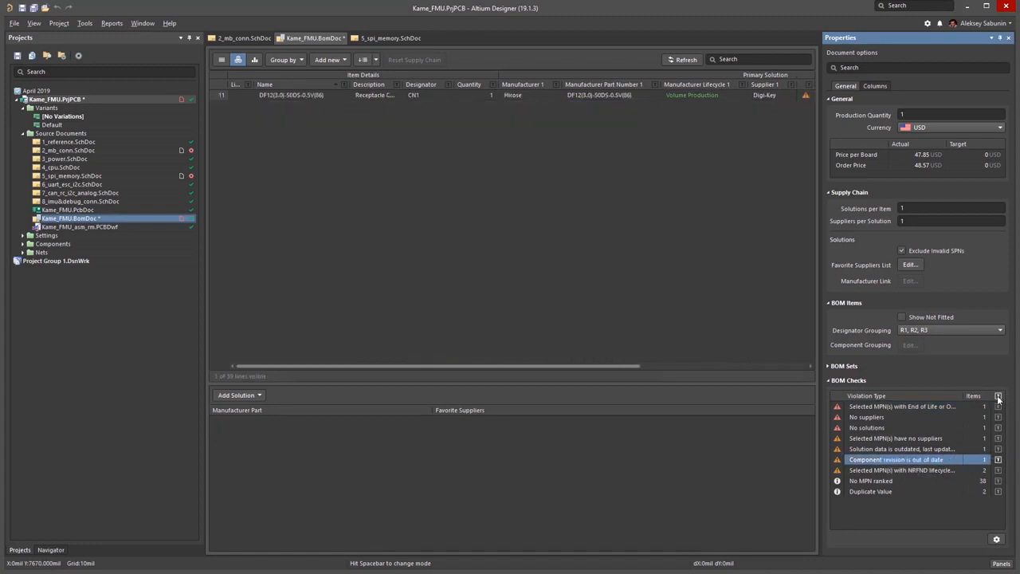
click(434, 95)
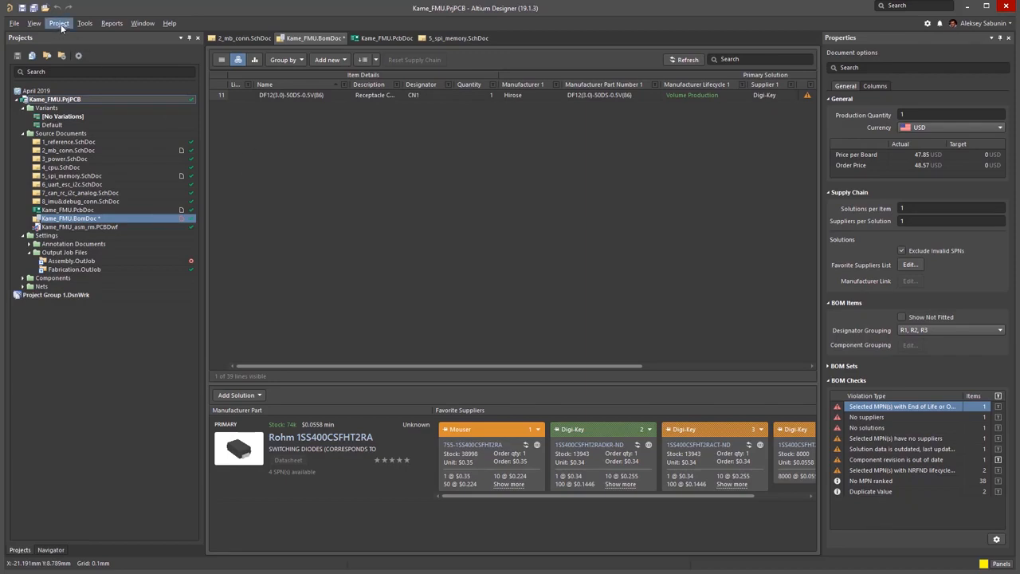
In Assembly.OutJob, add validation outputs for BOM Checks on Kame_FMU.BomDoc and Components states on the whole project
click(88, 262)
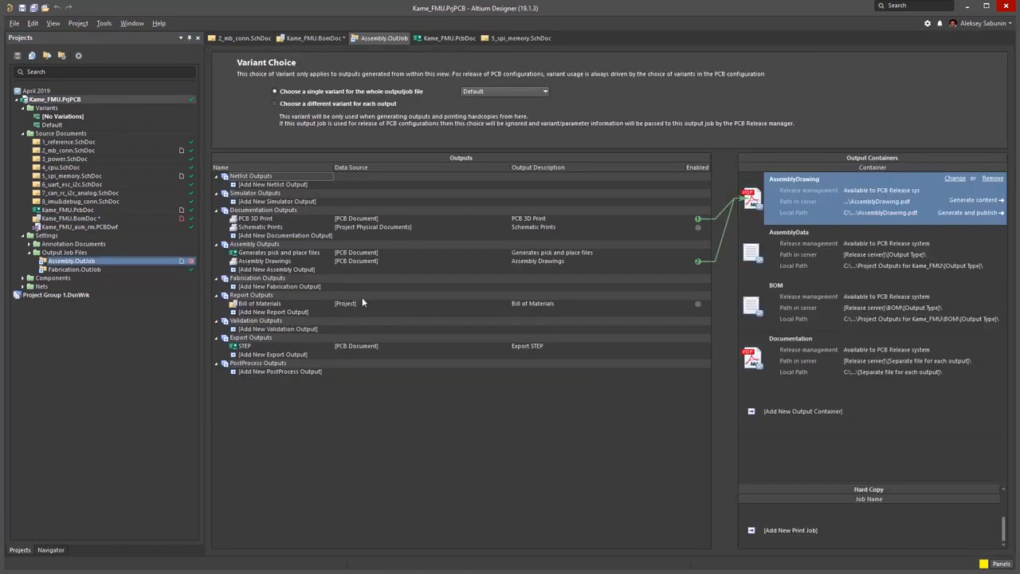
click(250, 329)
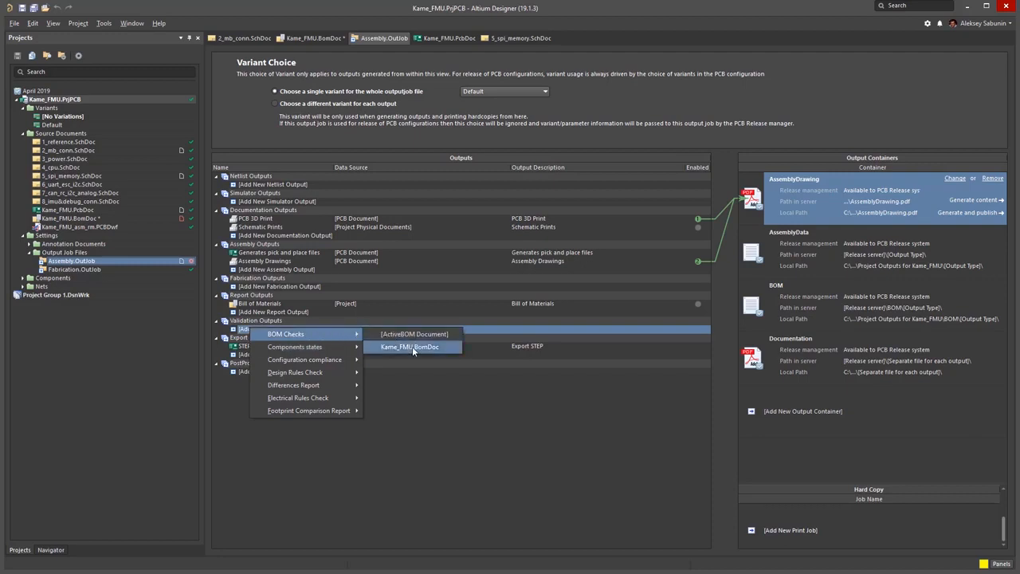
click(413, 348)
click(289, 339)
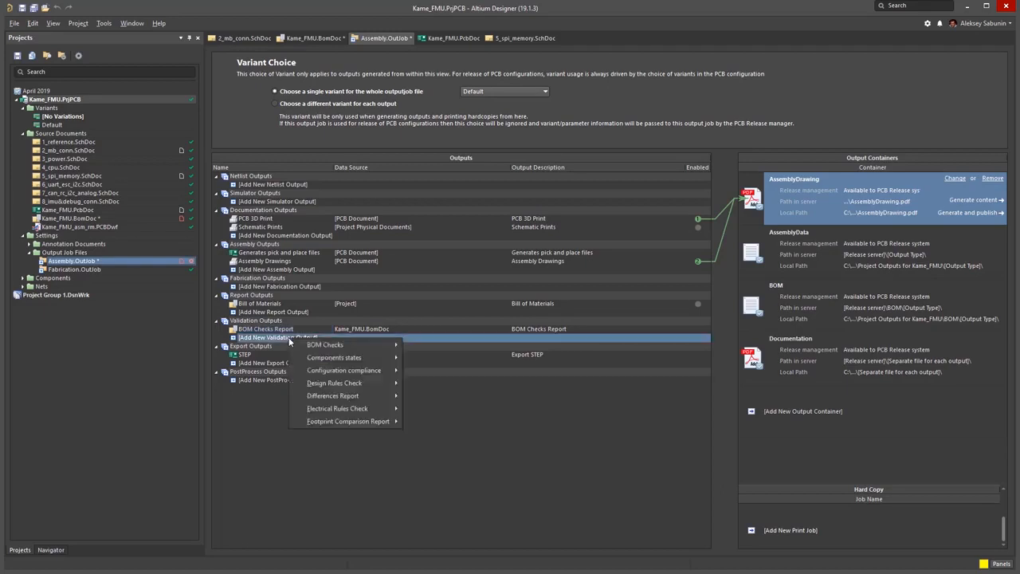
mouse_move(335, 358)
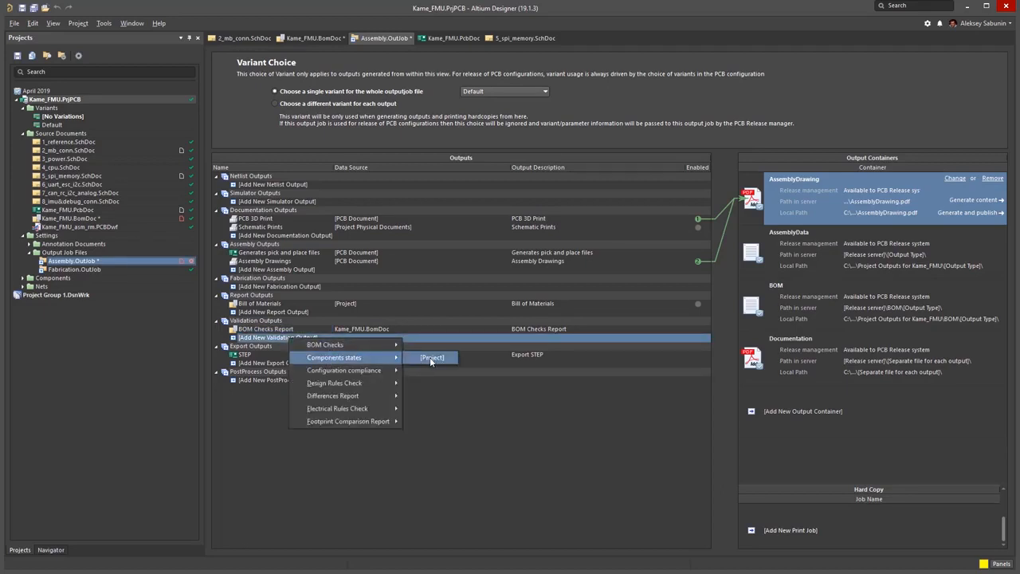
click(431, 359)
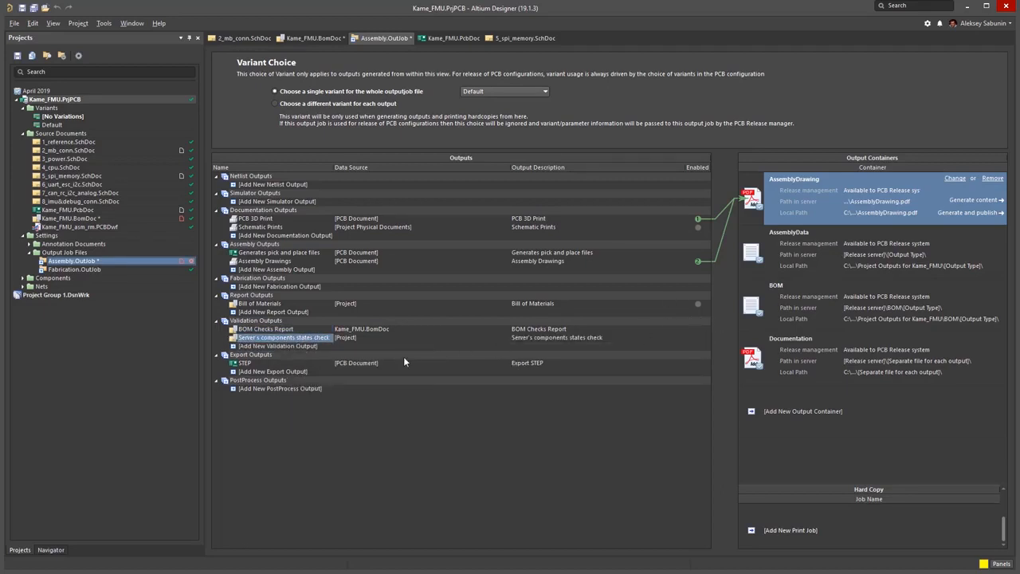
Link the BOM Checks Report and the server's components states check to the AssemblyData output container
click(803, 249)
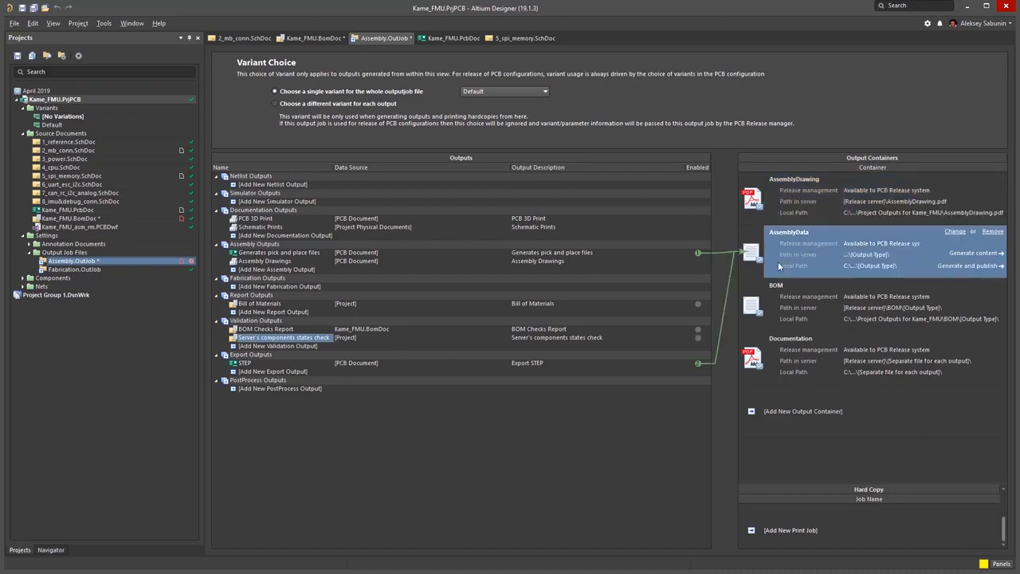
click(697, 328)
click(698, 337)
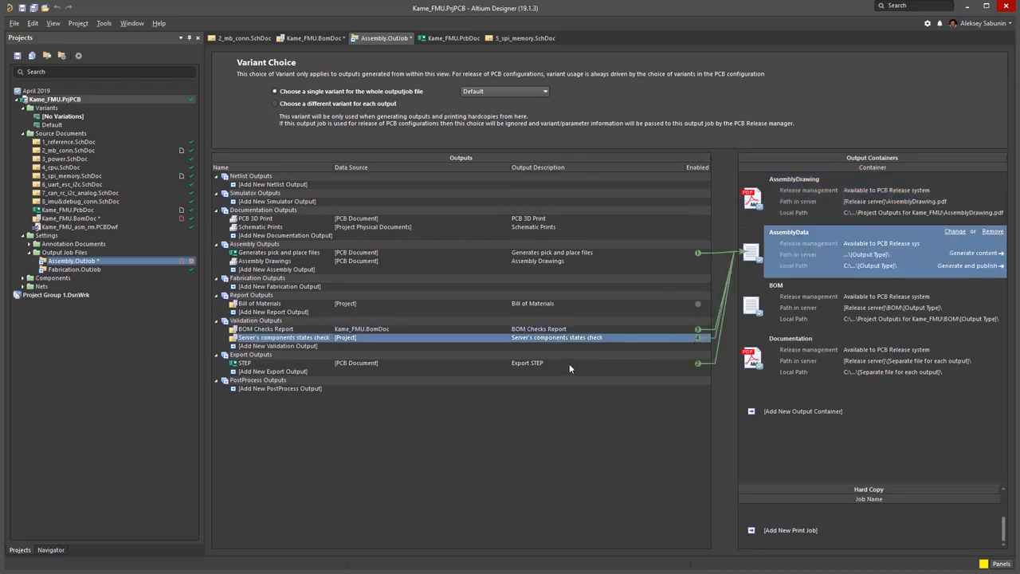
Start a project release that excludes the fabrication data and the Default variant's assembly data, and show the No Variant output details
click(78, 23)
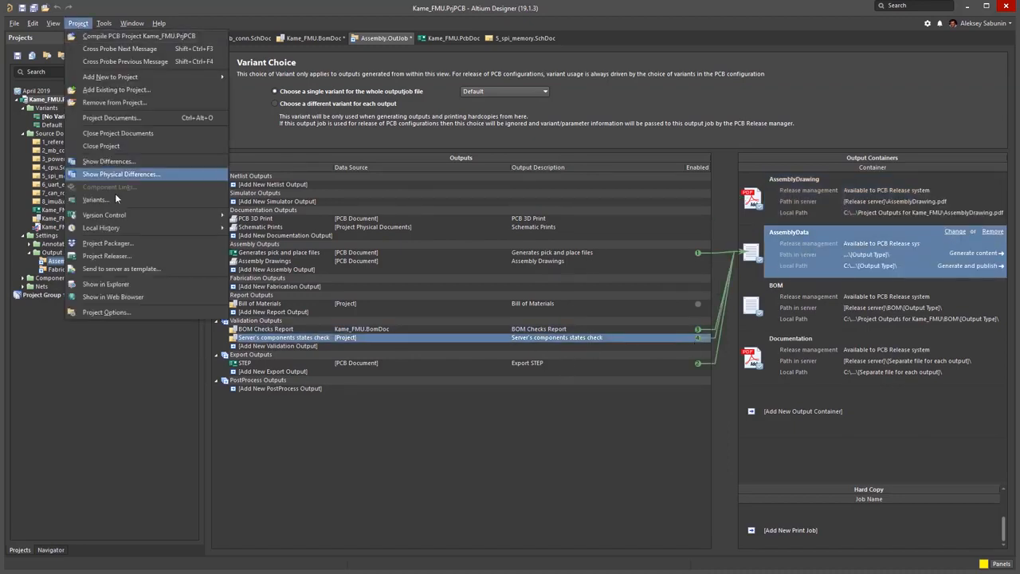
click(111, 256)
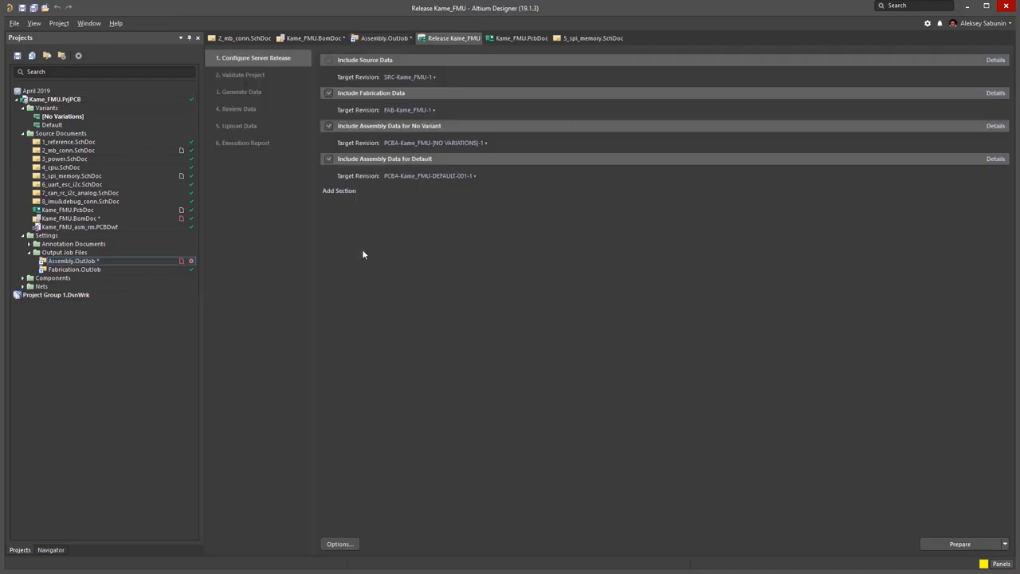
click(328, 94)
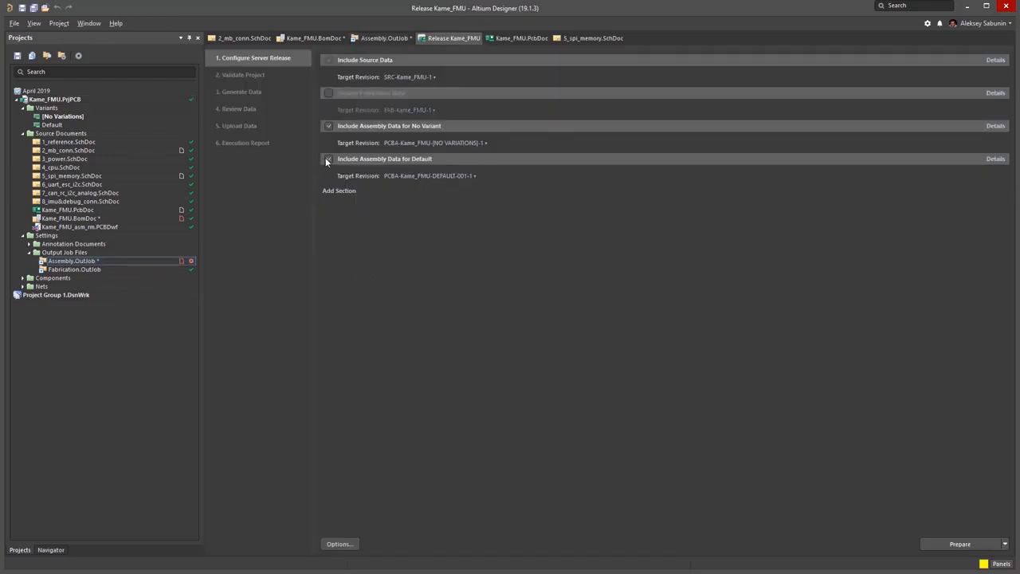
click(327, 159)
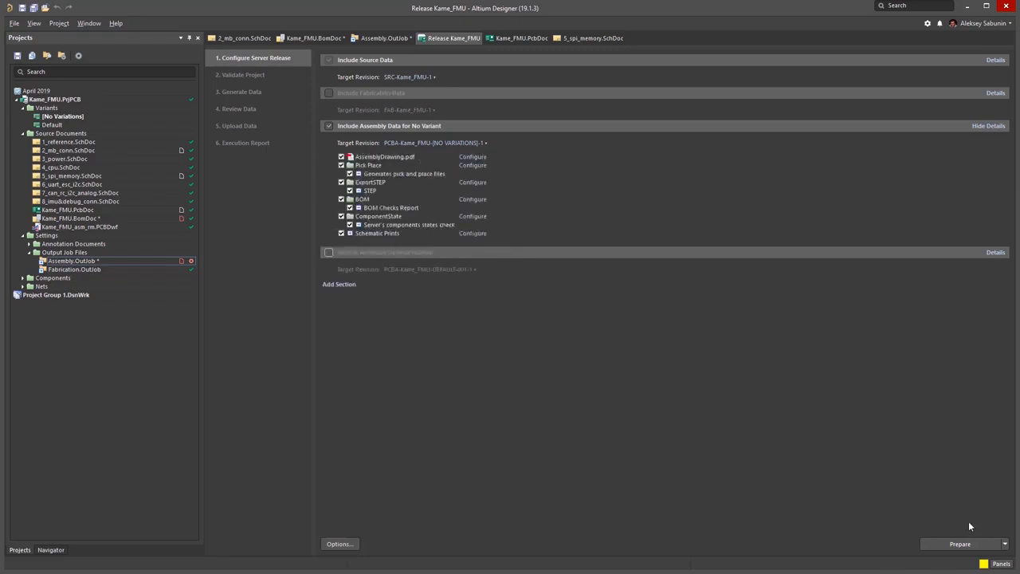
Prepare the release, saving the project modifications and committing and pushing Assembly.OutJob and Kame_FMU.BomDoc to version control without a comment
click(960, 544)
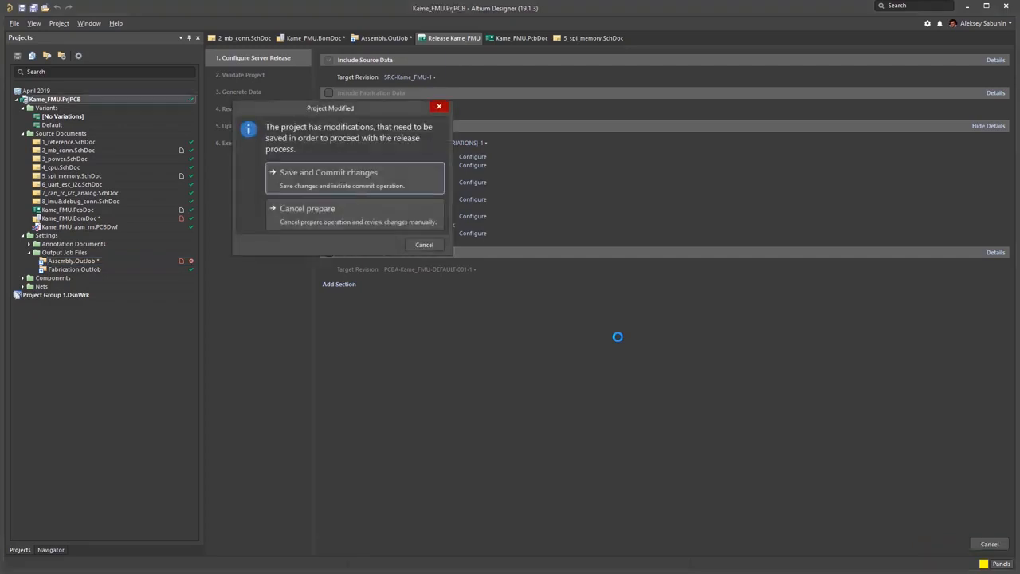
click(372, 175)
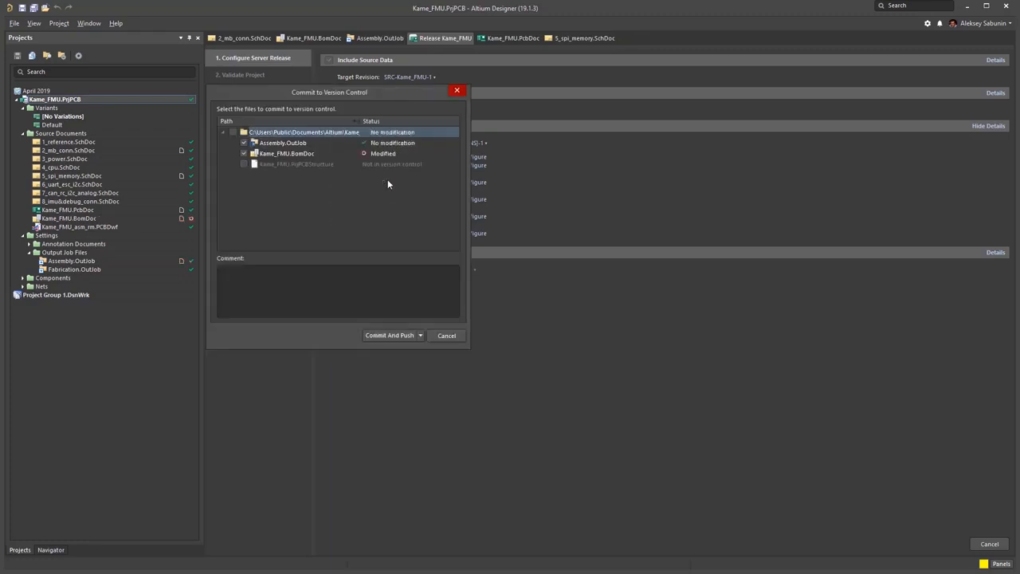
click(386, 335)
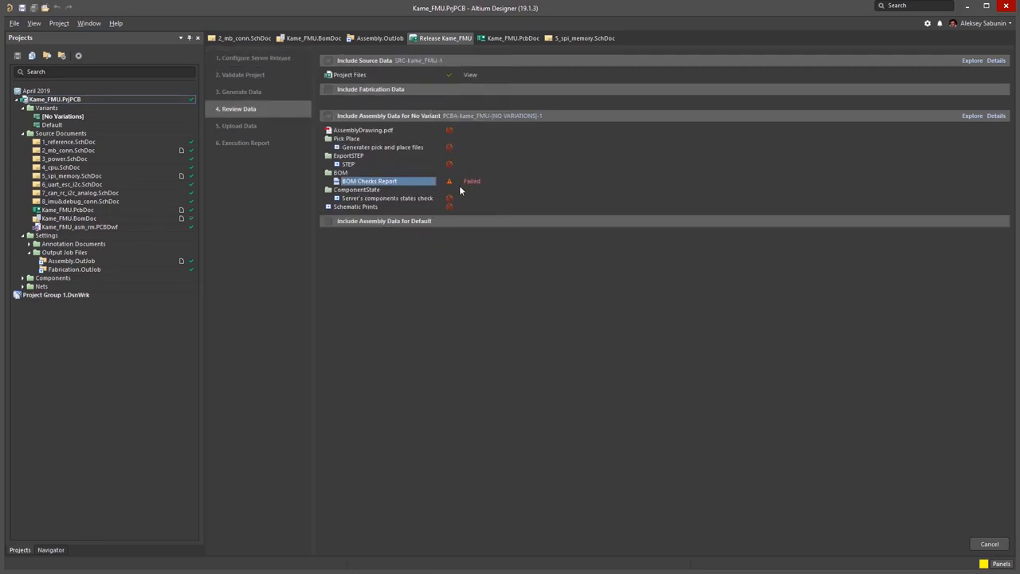
Examine the BOM Checks Report messages, trace the "Lifecycle is Obsolete" error to its BOM item and inspect that item's violation status
click(472, 183)
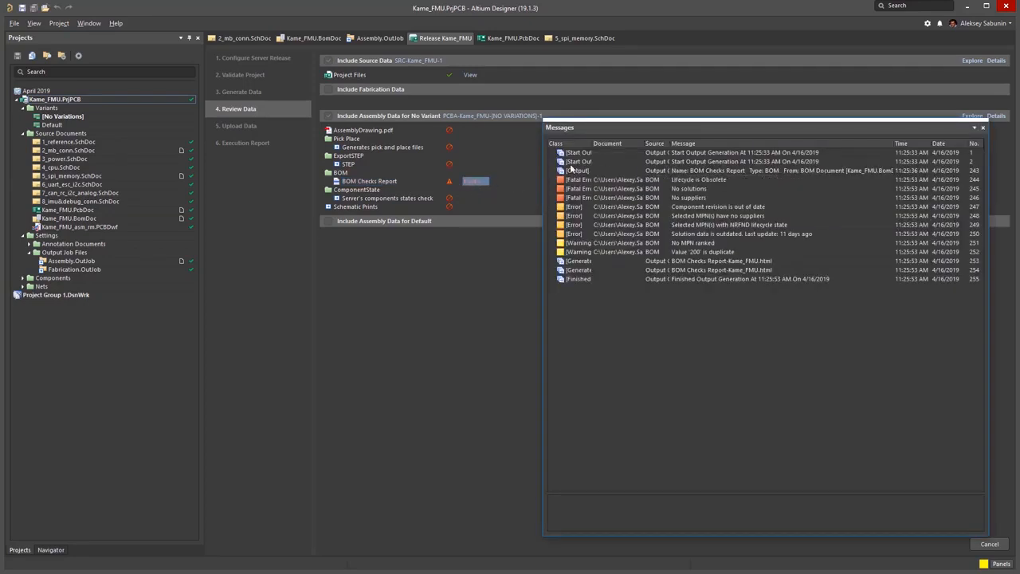
drag(540, 158, 353, 158)
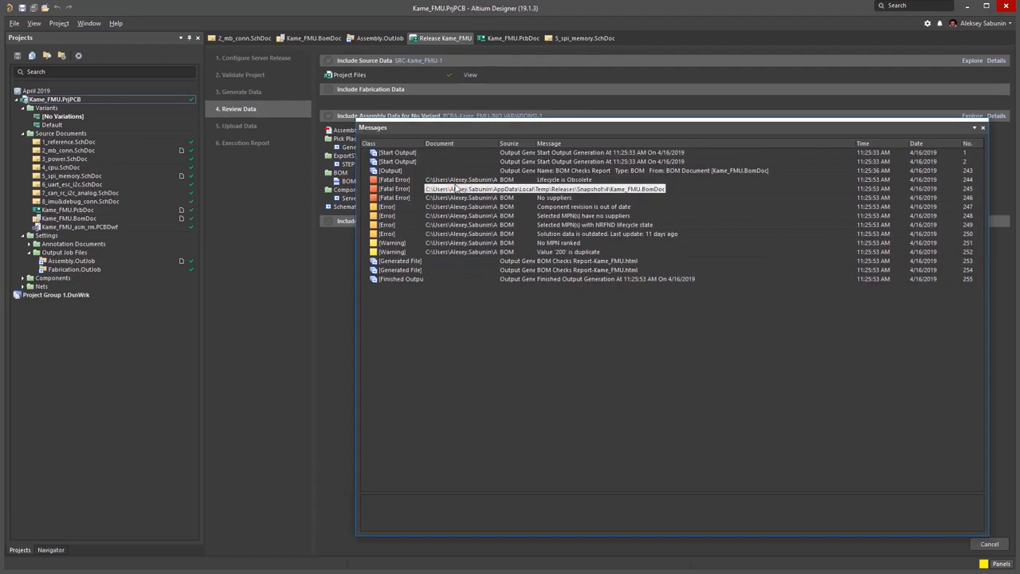
click(606, 180)
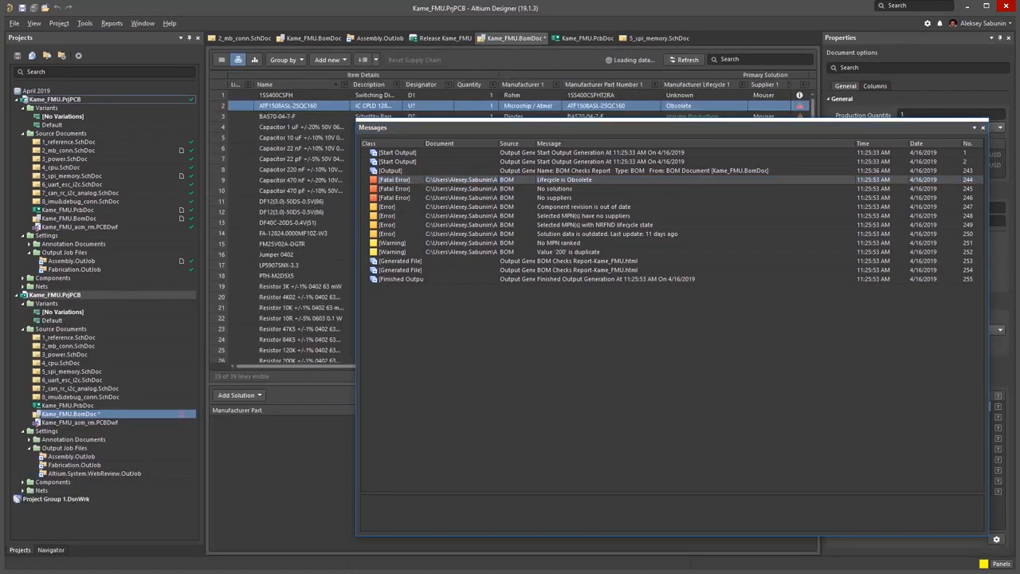
click(981, 127)
mouse_move(801, 109)
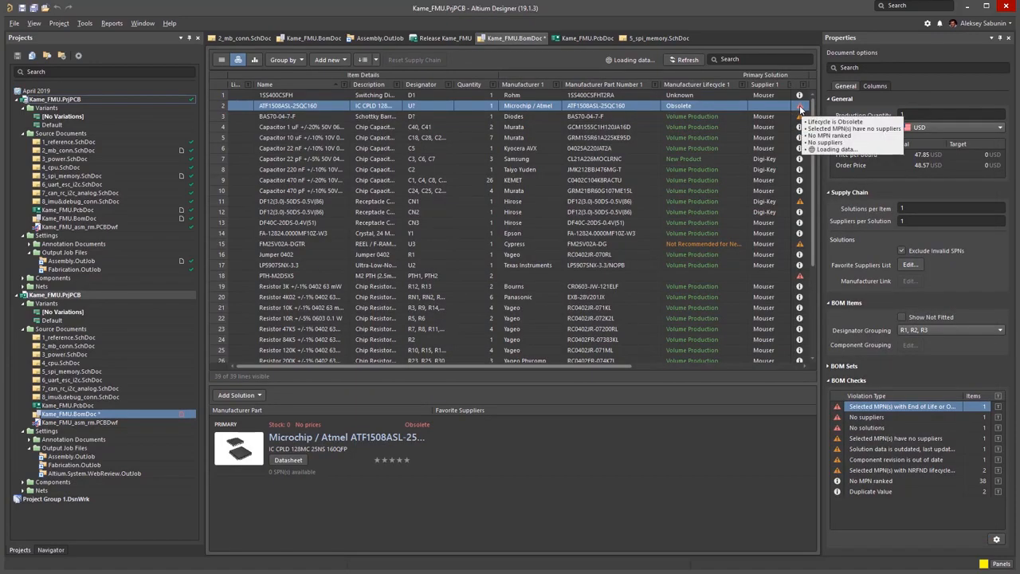